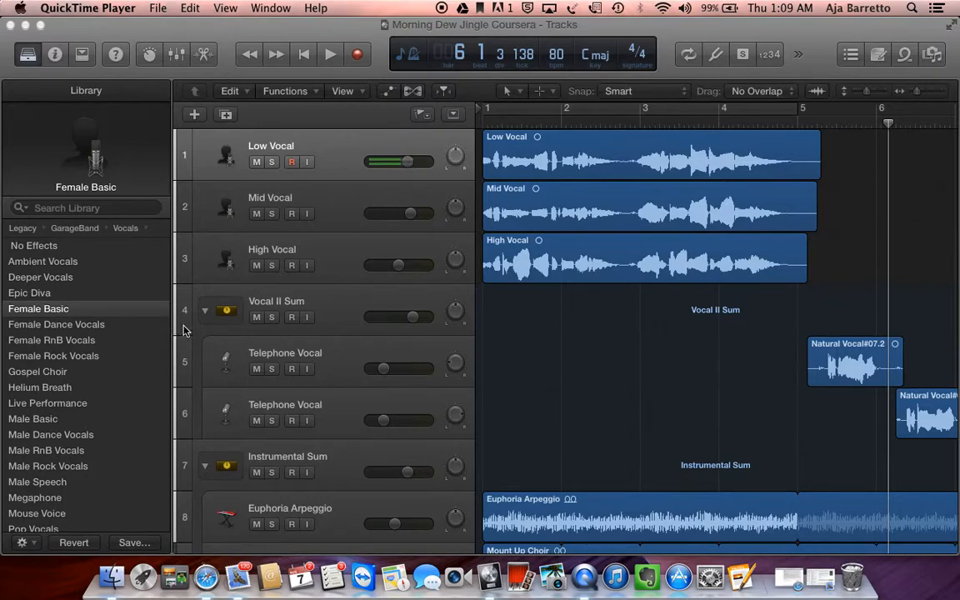
# Collapse the Vocal II Sum and Instrumental Sum track stacks and play the song from the beginning.
pyautogui.click(205, 310)
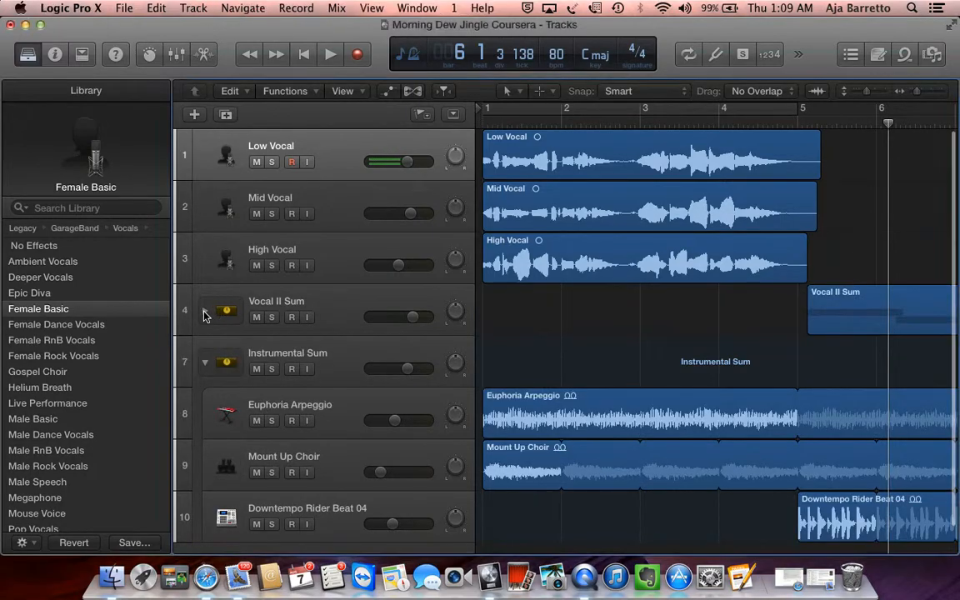
pyautogui.click(205, 362)
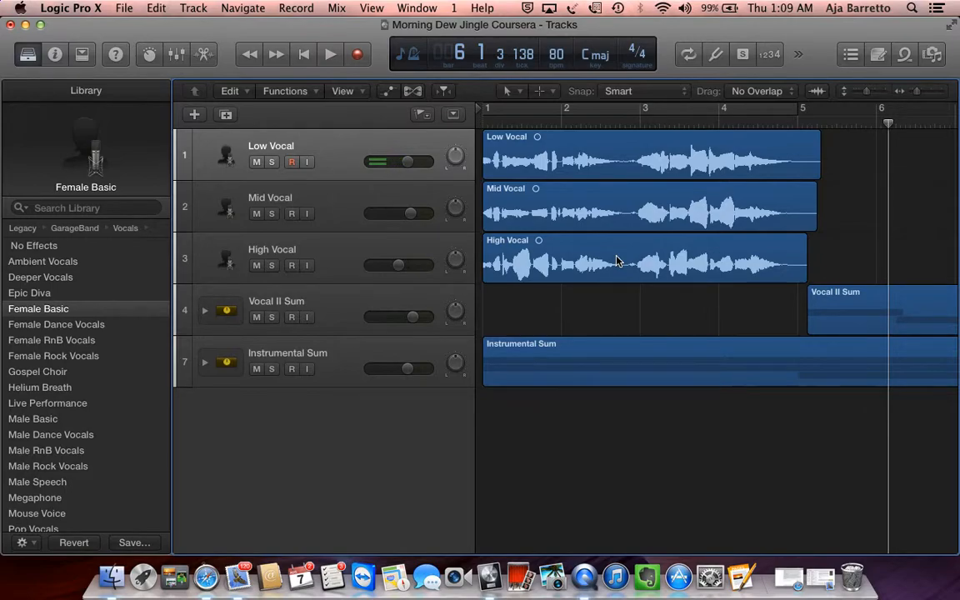
pyautogui.press('Return')
pyautogui.press('space')
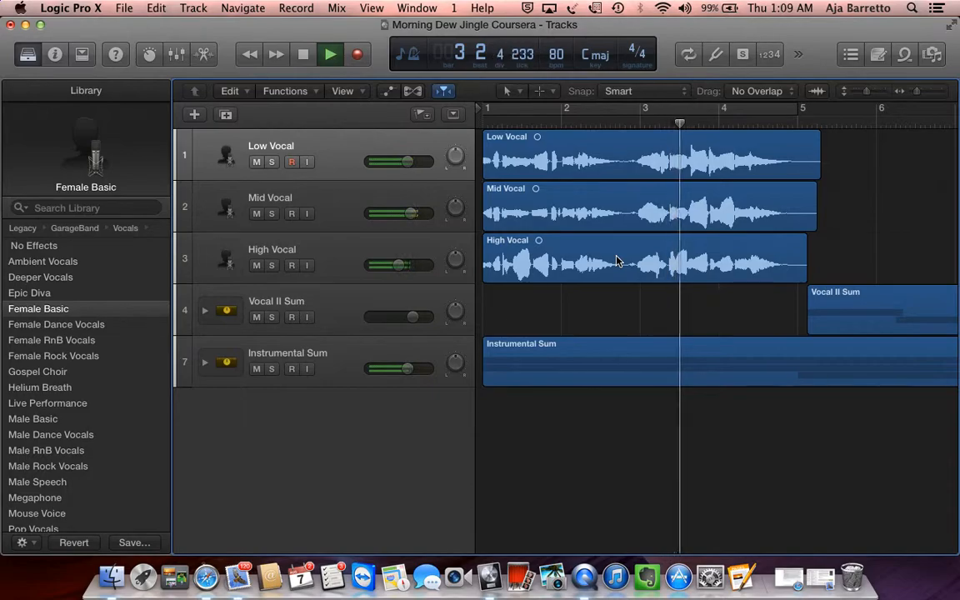
pyautogui.press('space')
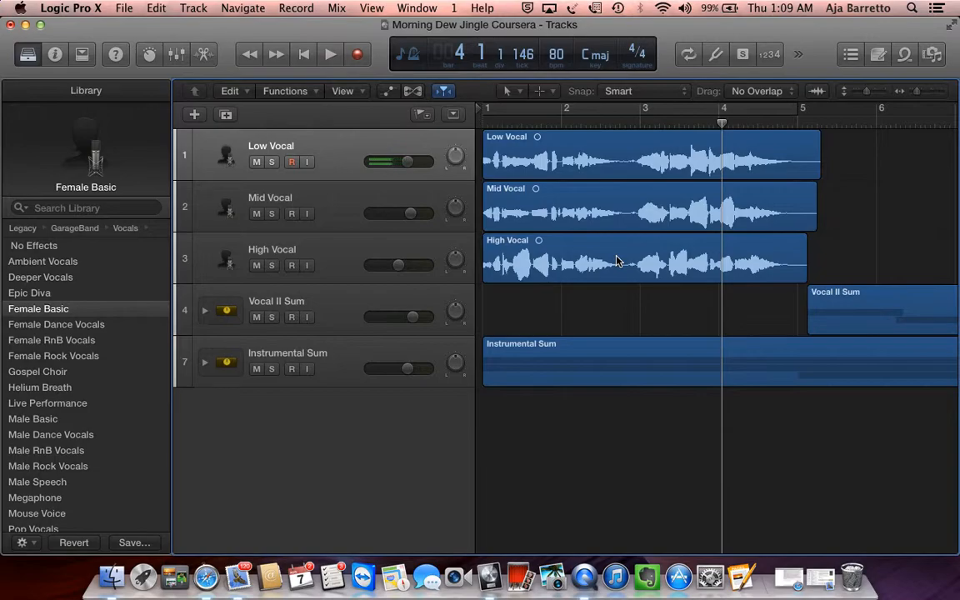
# Enable automation on the Low Vocal track and shape a volume dip to about -7.8 dB just after bar 3.
pyautogui.click(389, 94)
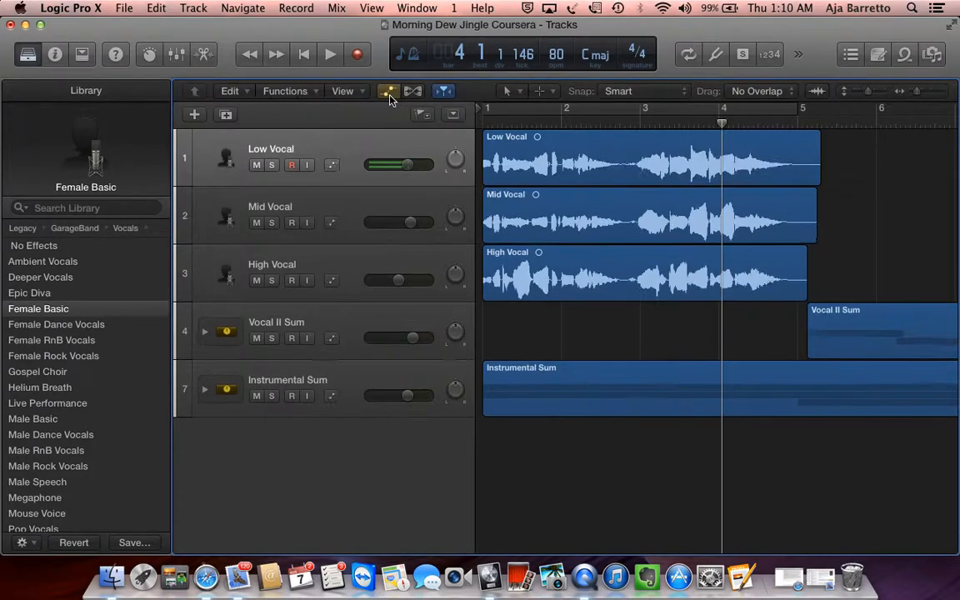
pyautogui.click(333, 161)
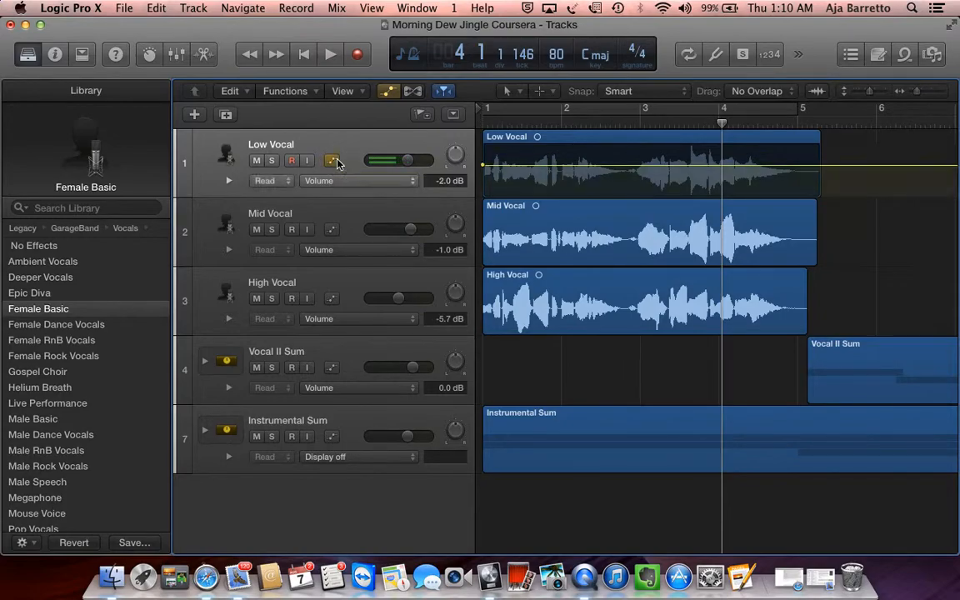
pyautogui.scroll(3, 642, 165)
pyautogui.hscroll(-3, 642, 165)
pyautogui.click(601, 165)
pyautogui.click(649, 165)
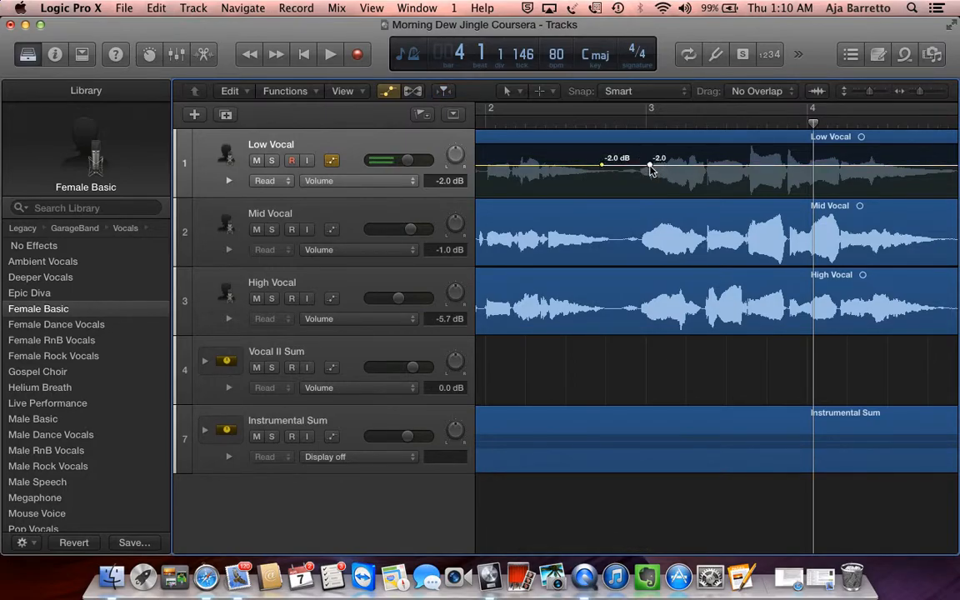
pyautogui.click(706, 165)
pyautogui.moveTo(650, 165); pyautogui.dragTo(658, 173)
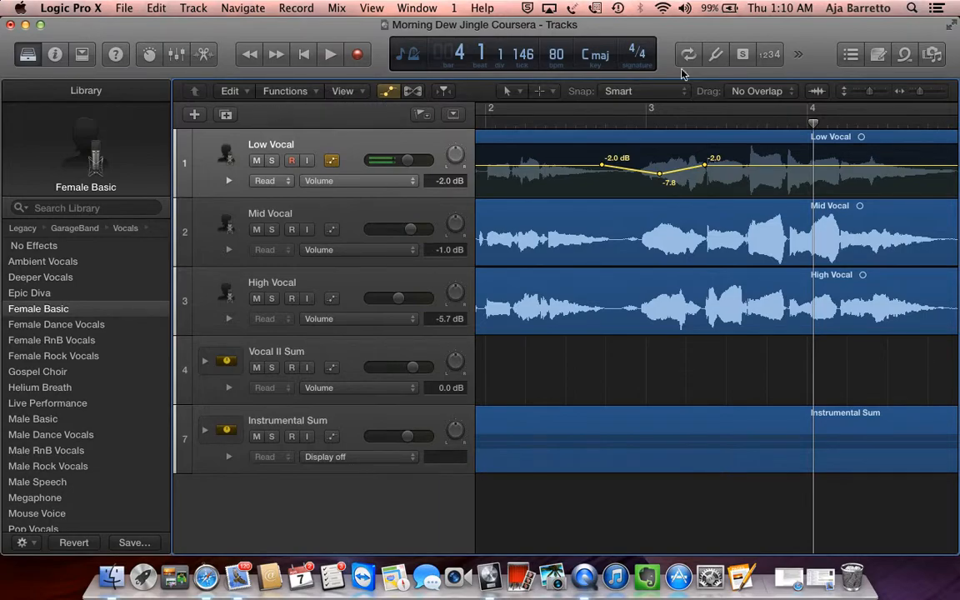
# Solo the Low Vocal track and play the passage from before bar 3 through the volume dip.
pyautogui.click(271, 160)
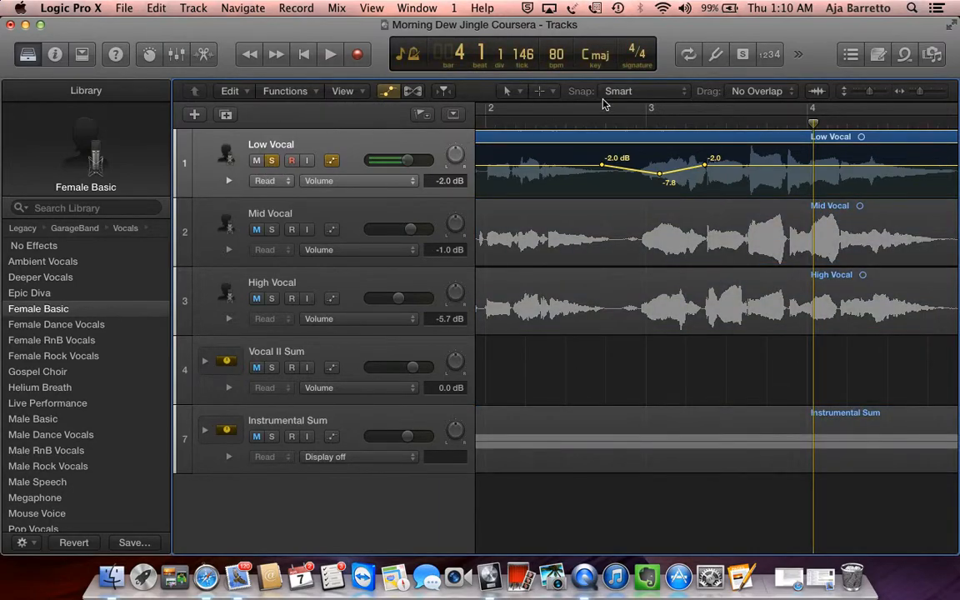
pyautogui.click(560, 119)
pyautogui.press('space')
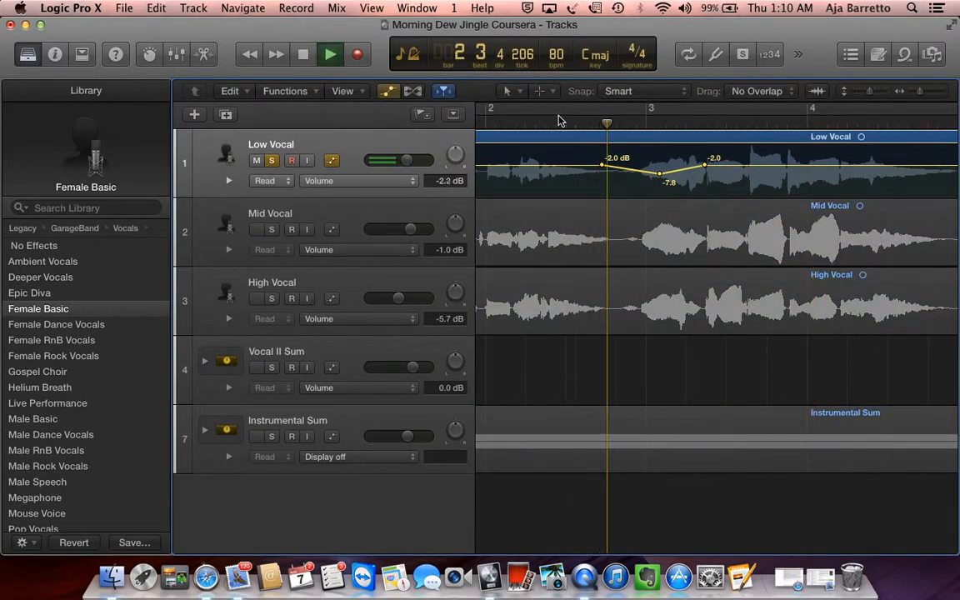
pyautogui.press('space')
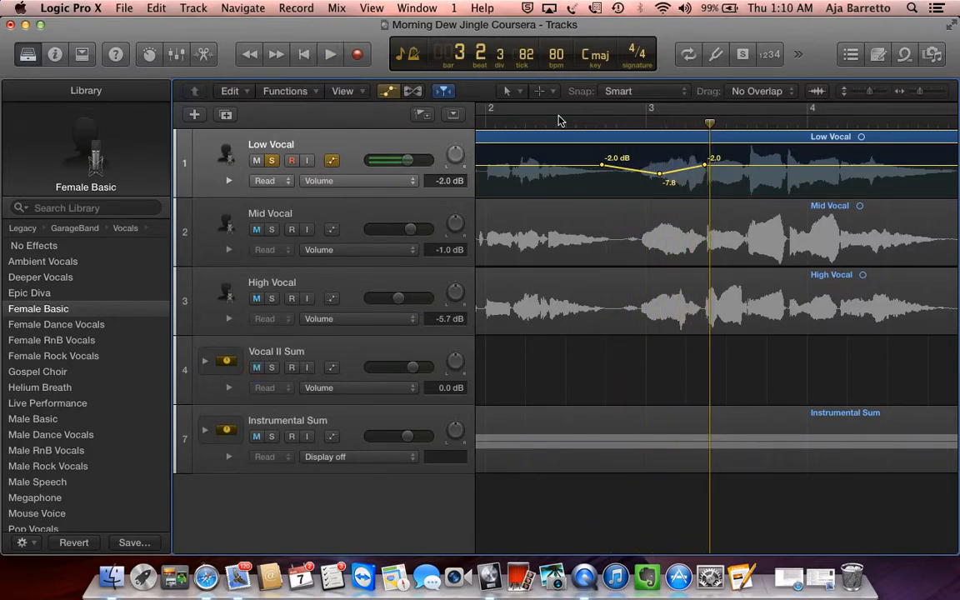
# Move the dip's lowest volume point slightly later, at about -7.9 dB, and replay the passage.
pyautogui.moveTo(659, 178); pyautogui.dragTo(669, 174)
pyautogui.click(570, 125)
pyautogui.press('space')
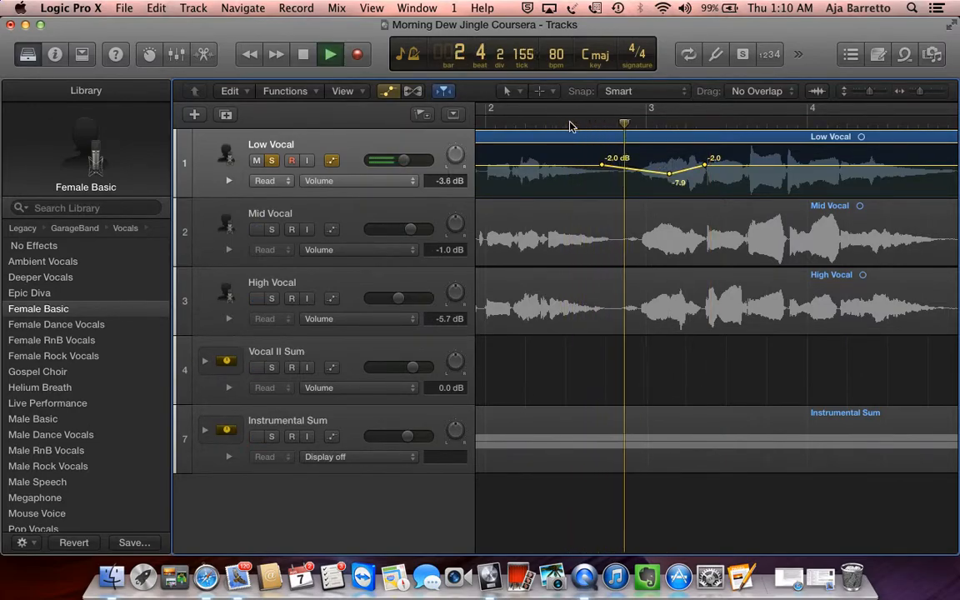
pyautogui.press('space')
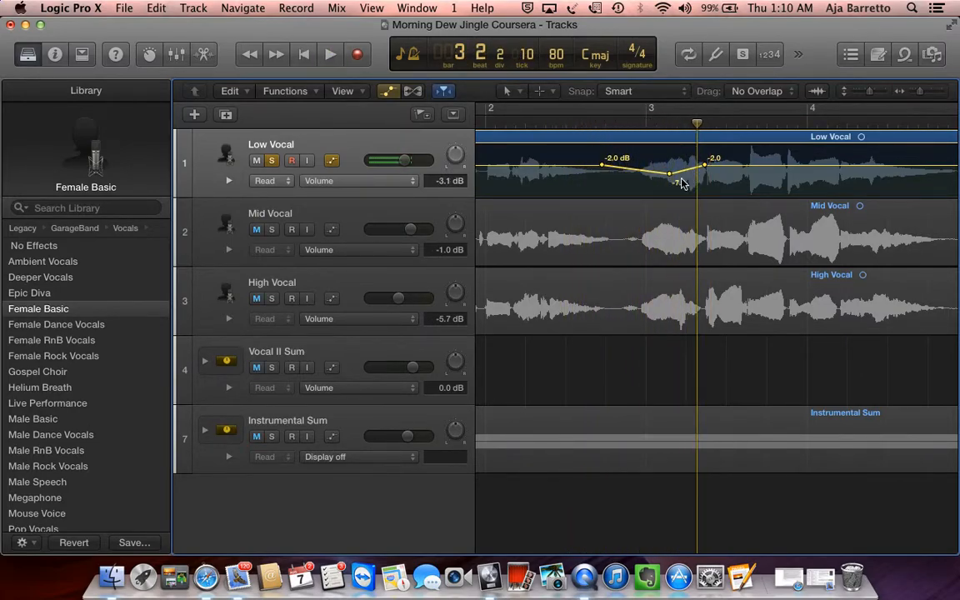
# Raise the dip's lowest volume point to about -6.9 dB and play the passage again.
pyautogui.click(669, 174)
pyautogui.moveTo(669, 173); pyautogui.dragTo(669, 171)
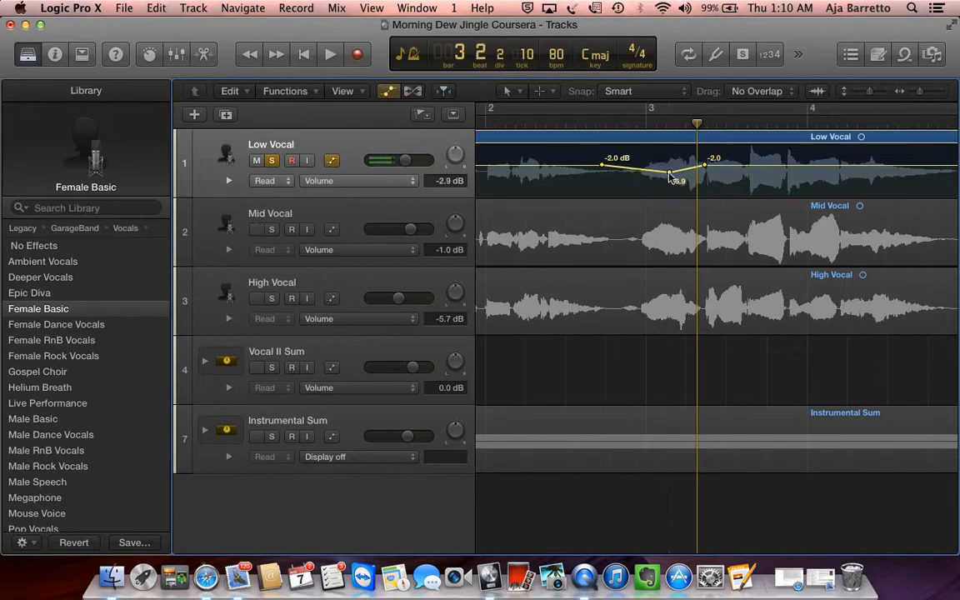
pyautogui.click(566, 127)
pyautogui.press('space')
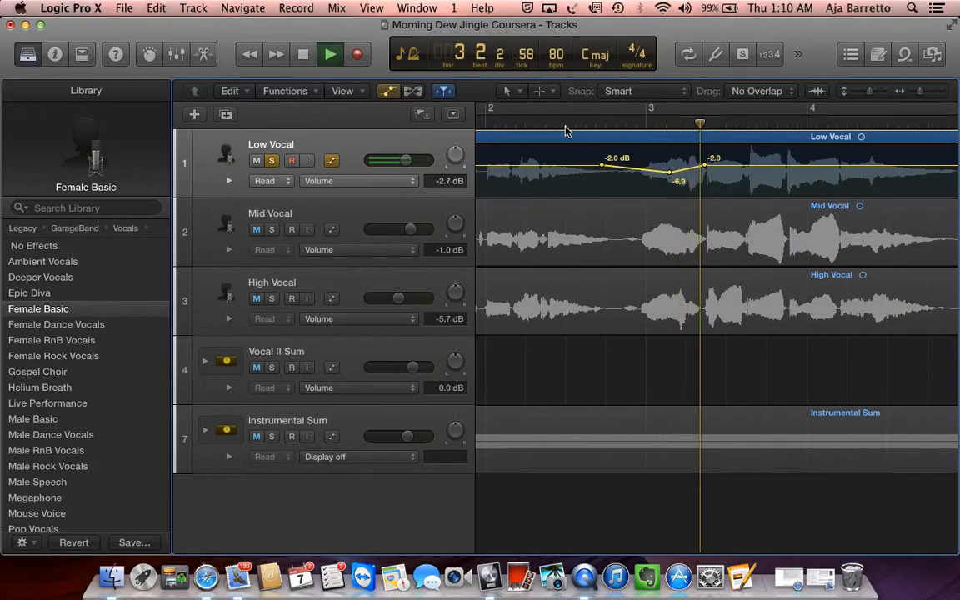
pyautogui.press('space')
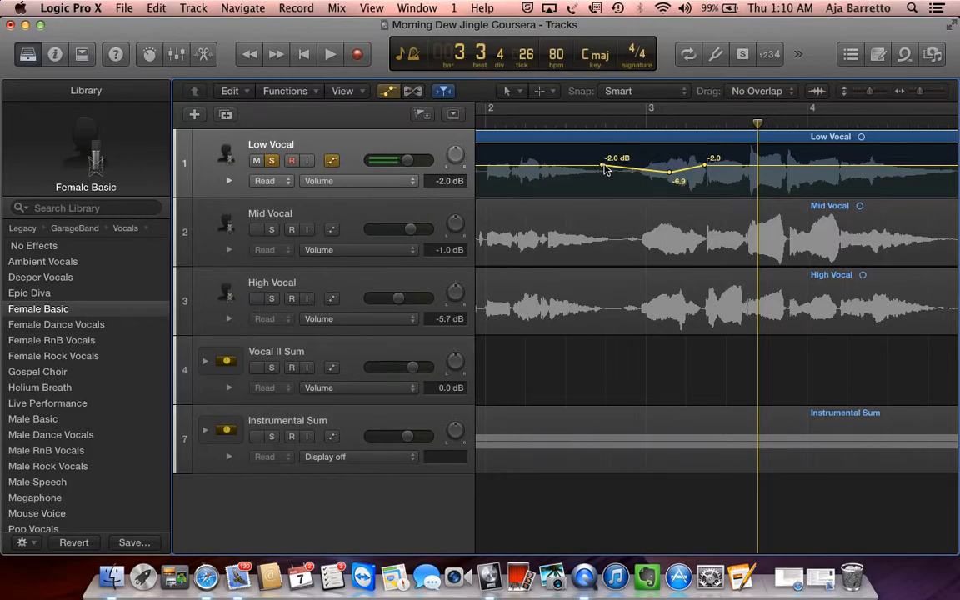
# Try a second volume dip on the Low Vocal track just before bar 4 and delete its lowest point.
pyautogui.click(779, 168)
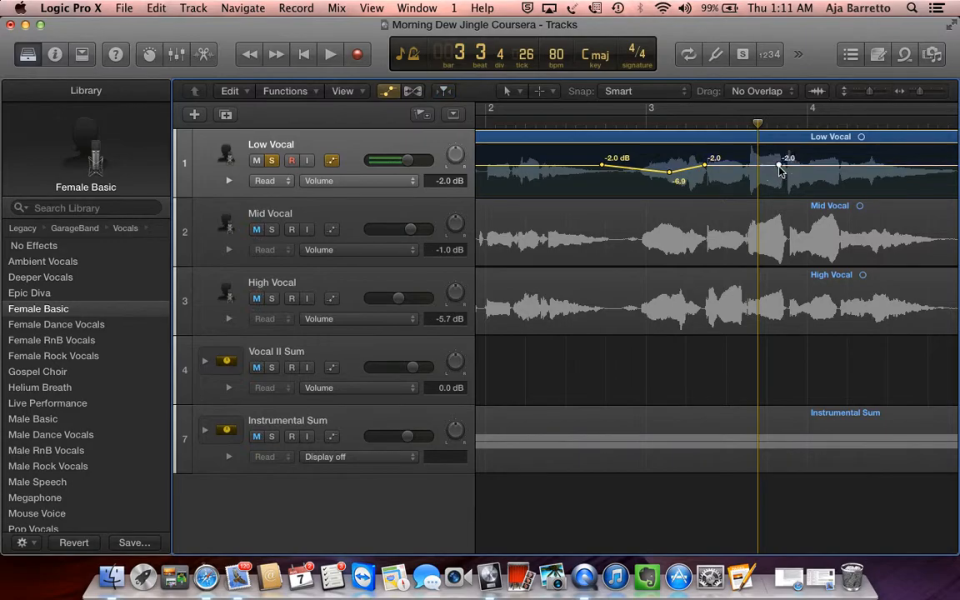
pyautogui.click(812, 166)
pyautogui.moveTo(780, 169); pyautogui.dragTo(787, 188)
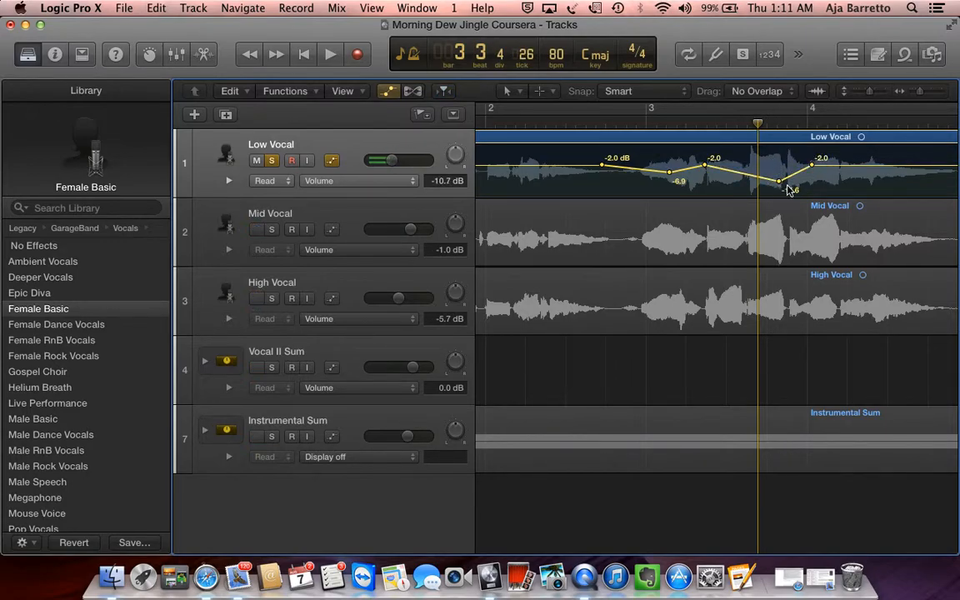
pyautogui.click(780, 182)
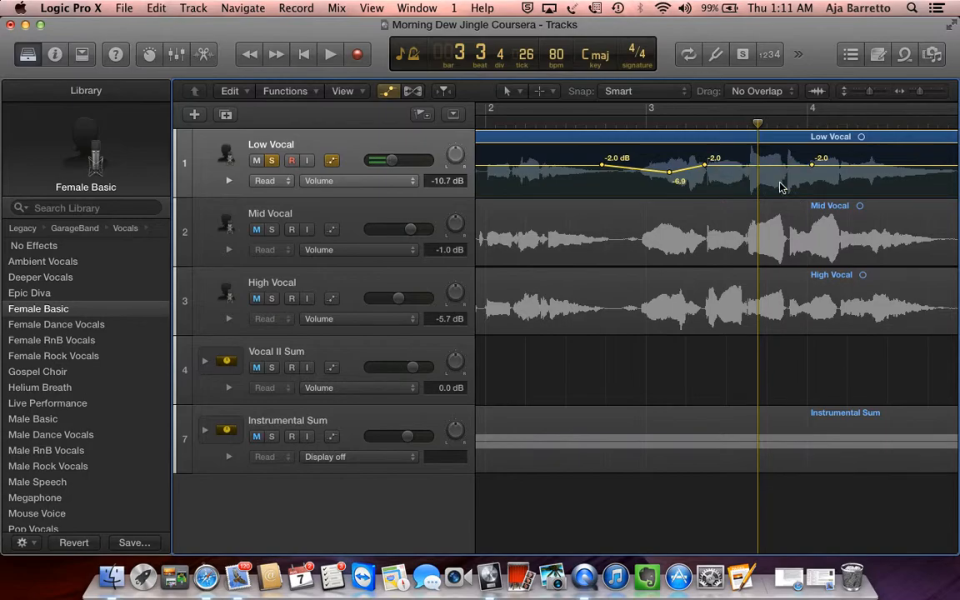
# Unsolo the Low Vocal track and group the Low, Mid and High Vocal tracks into a summing stack.
pyautogui.click(270, 160)
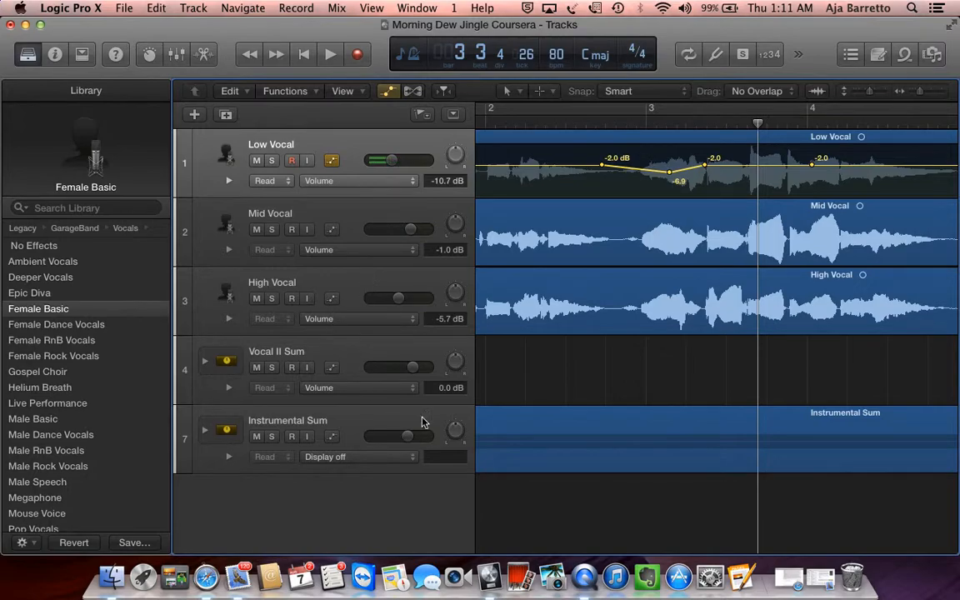
pyautogui.click(319, 146)
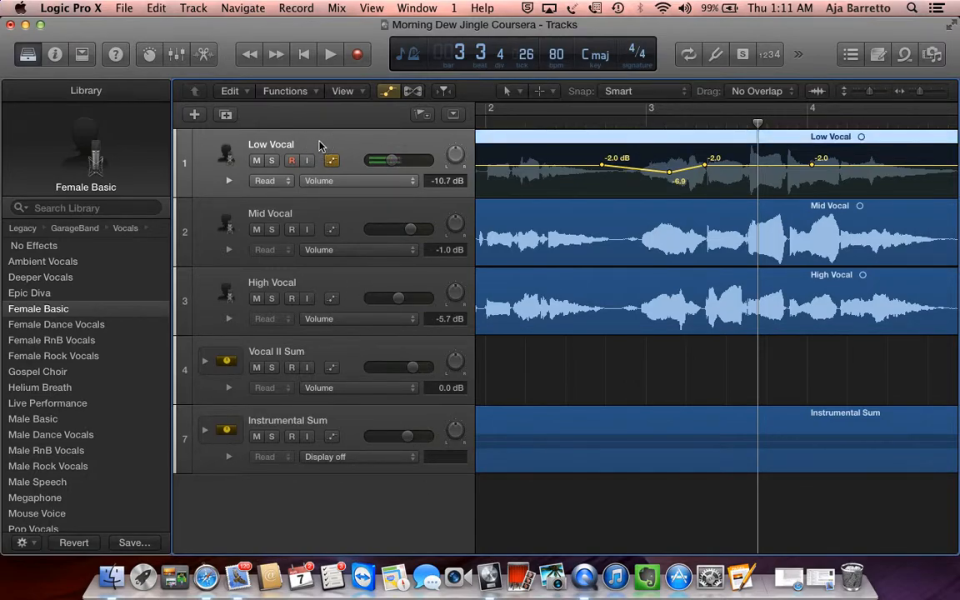
pyautogui.keyDown('shift'); pyautogui.click(349, 280); pyautogui.keyUp('shift')
pyautogui.rightClick(348, 285)
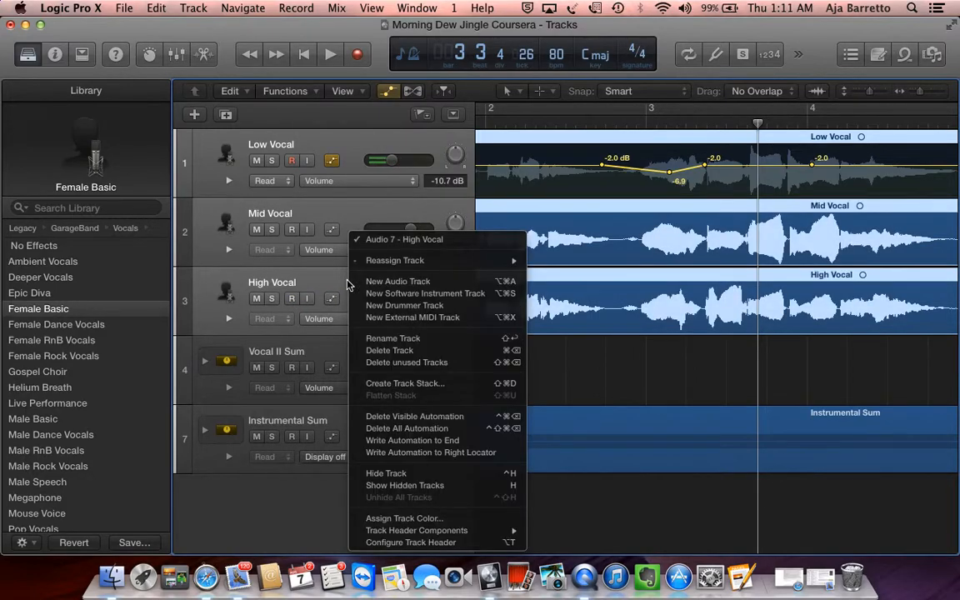
pyautogui.click(405, 383)
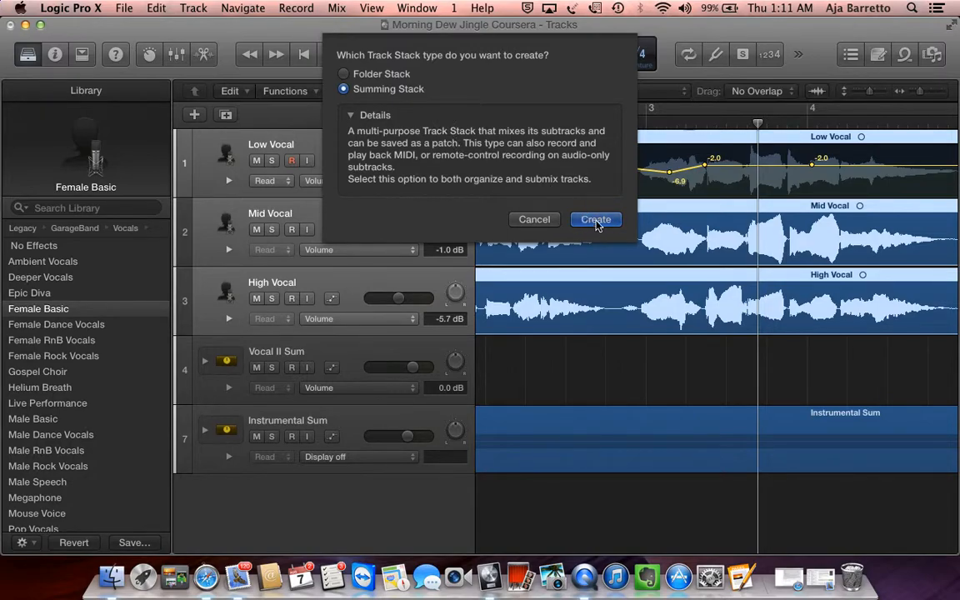
pyautogui.click(596, 220)
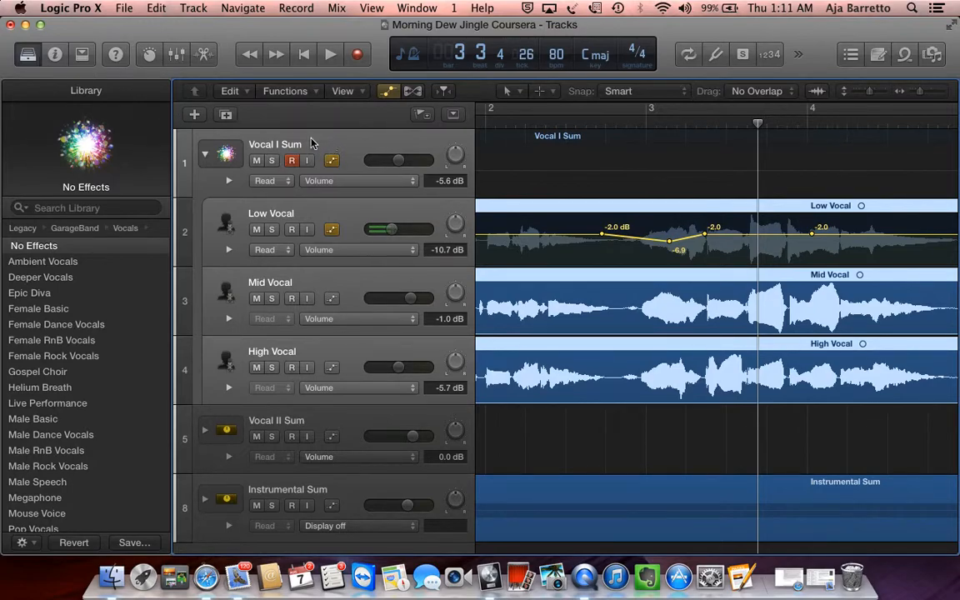
# Show the Vocal I Sum channel strip and replace its Noise Gate plug-in with Delay Designer.
pyautogui.click(33, 53)
pyautogui.click(54, 54)
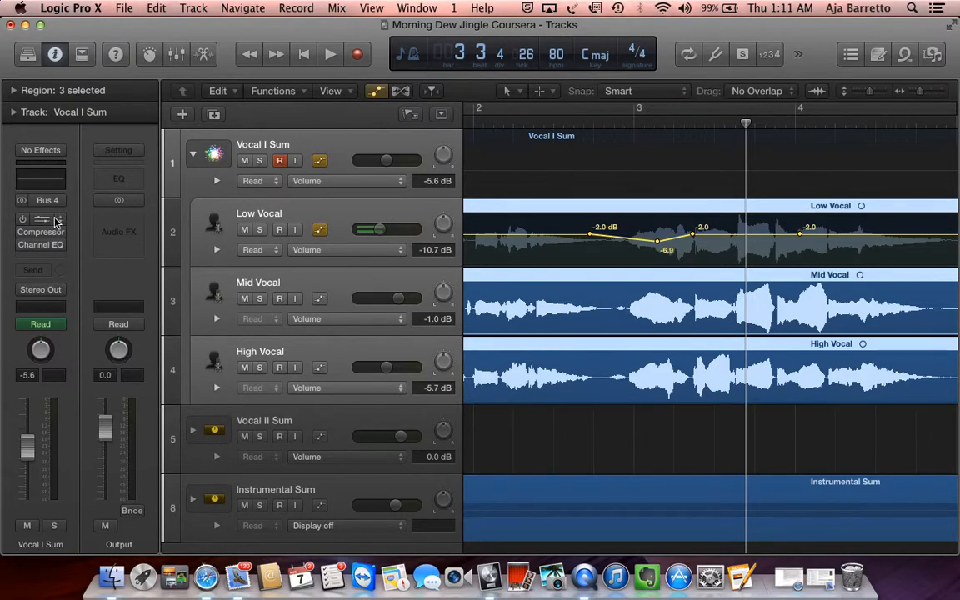
pyautogui.click(47, 220)
pyautogui.click(44, 53)
pyautogui.click(60, 222)
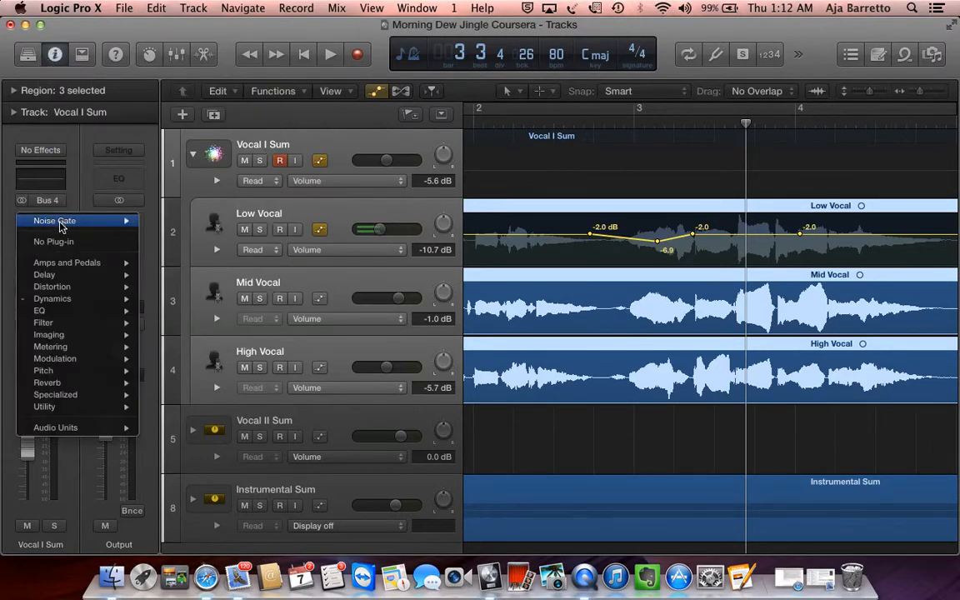
pyautogui.moveTo(67, 275)
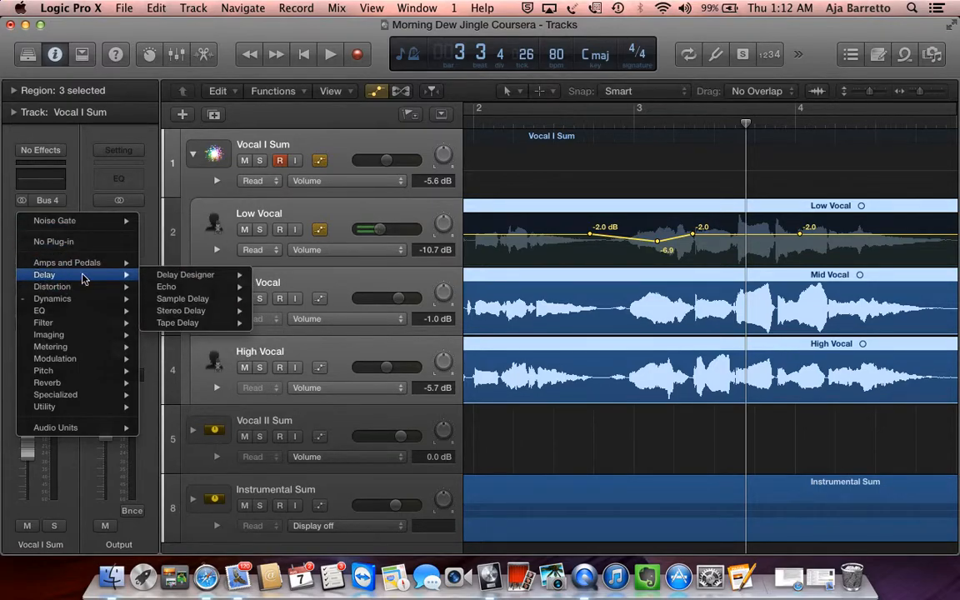
pyautogui.click(181, 282)
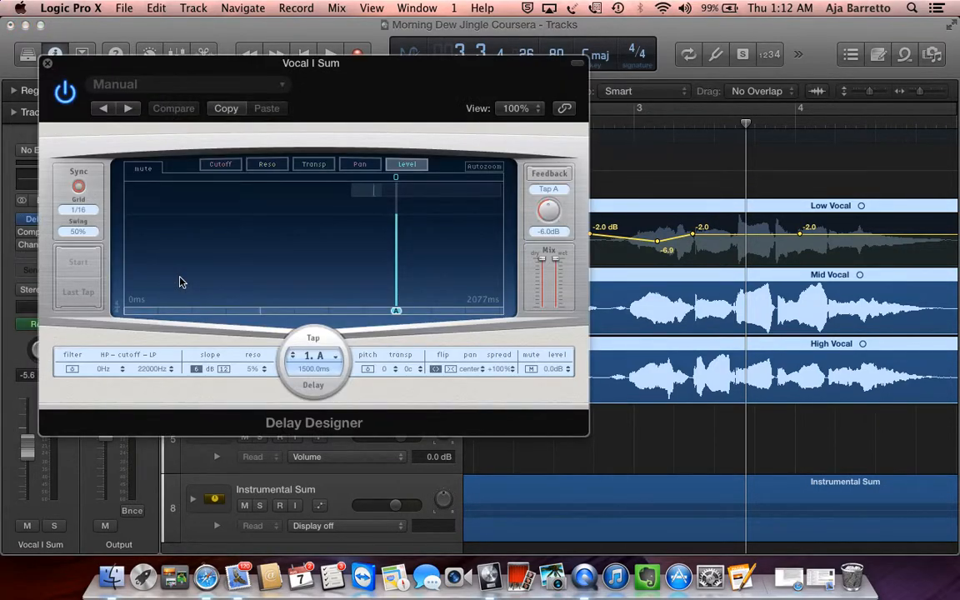
# Play the vocals with the Delay Designer effect and close its plug-in window.
pyautogui.press('space')
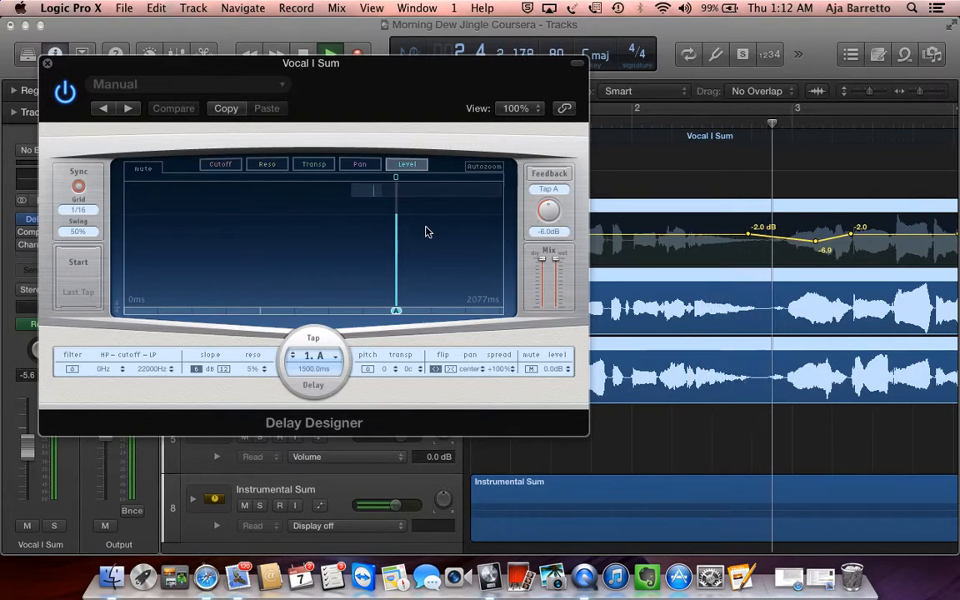
pyautogui.press('space')
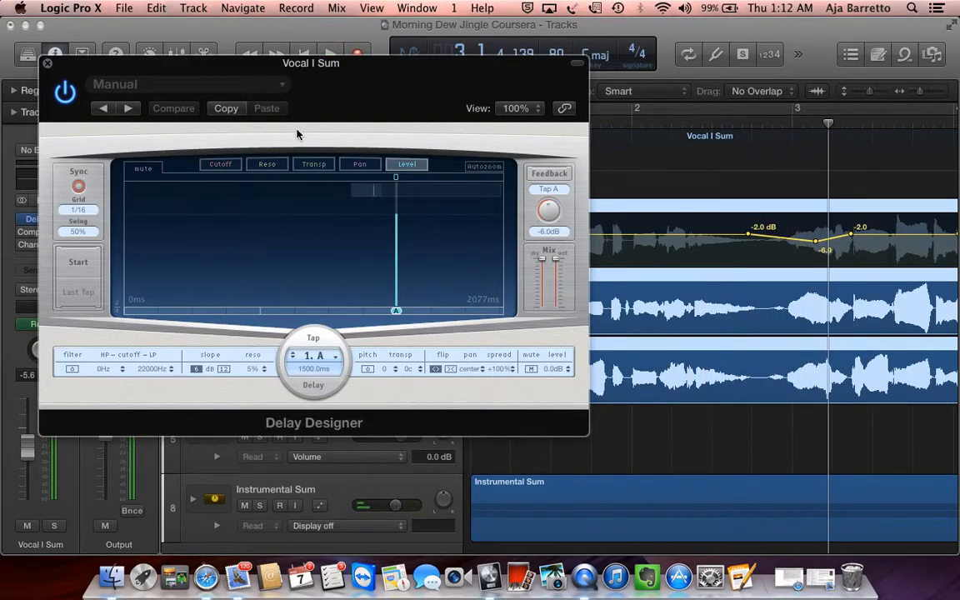
pyautogui.click(47, 63)
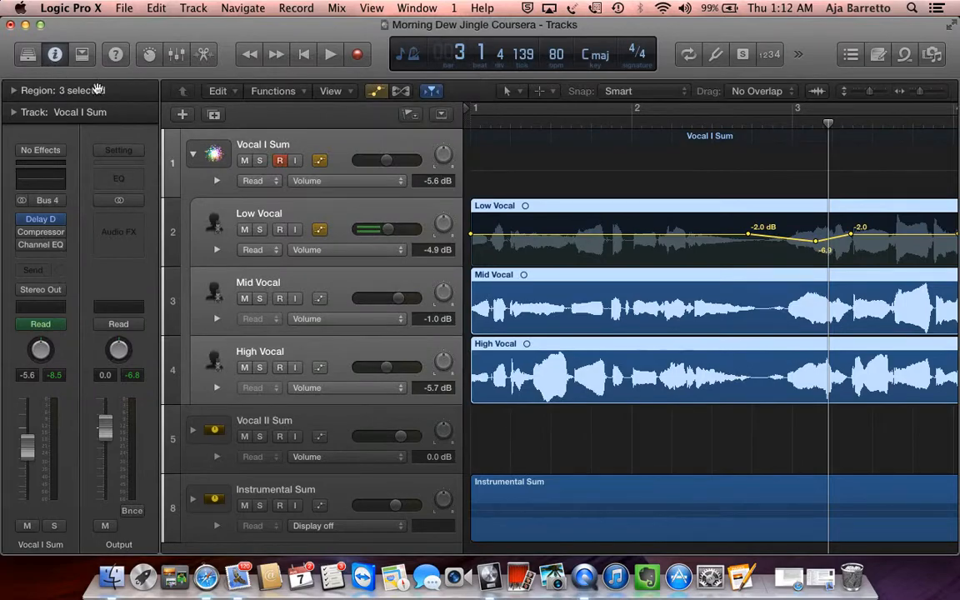
# Set the Vocal I Sum track's automation parameter to the Delay Designer's Wet Signal.
pyautogui.click(350, 181)
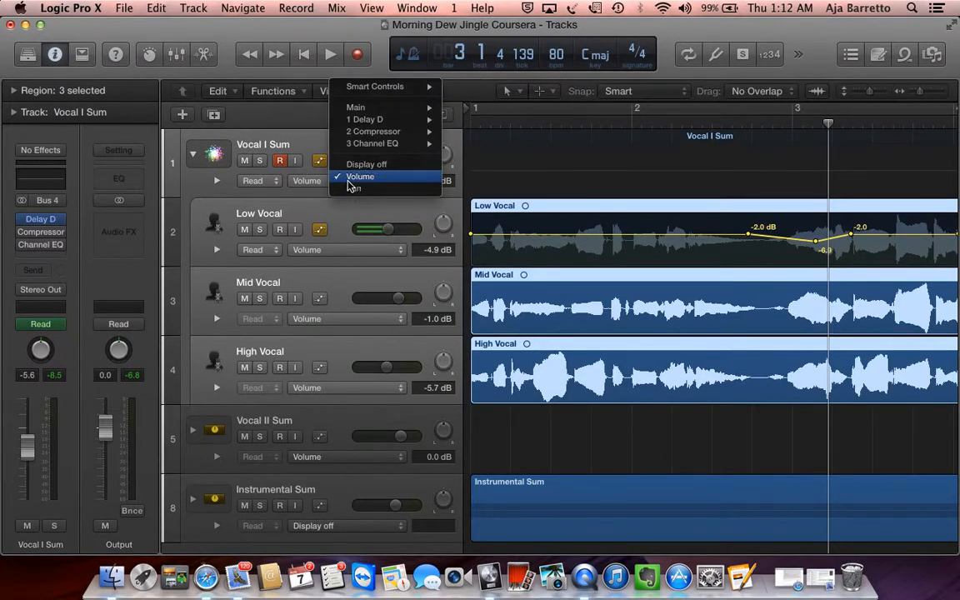
pyautogui.click(307, 188)
pyautogui.click(328, 185)
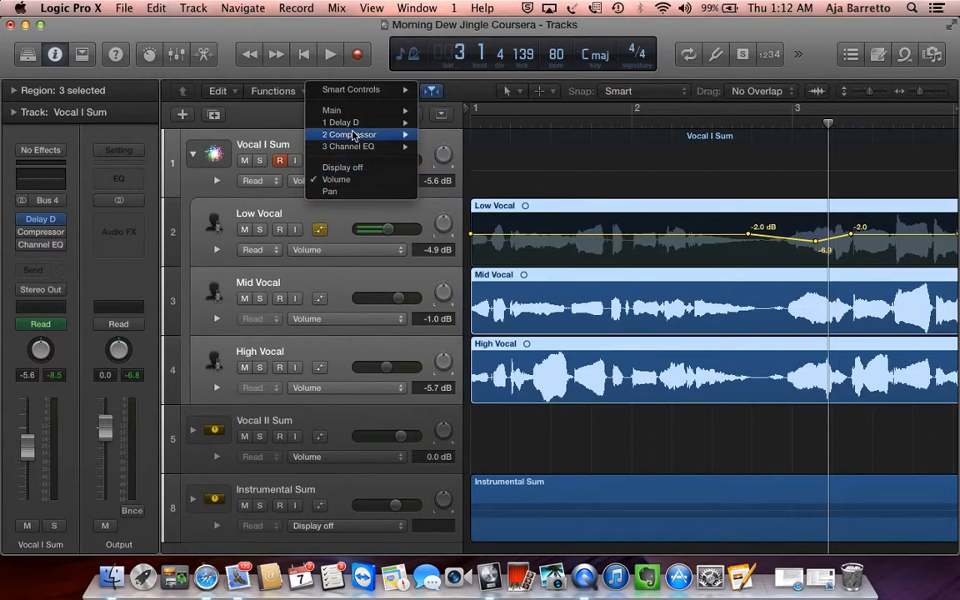
pyautogui.moveTo(343, 124)
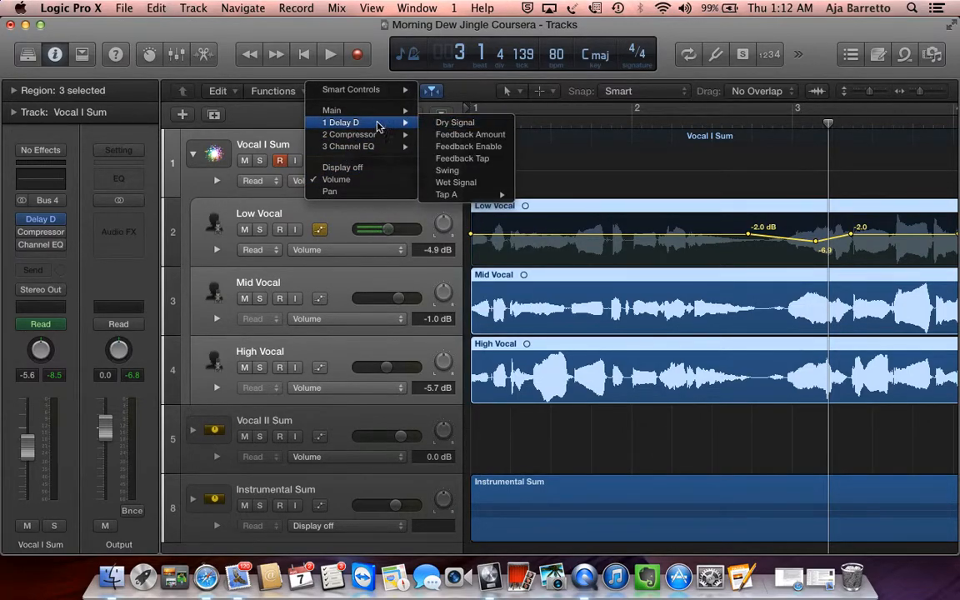
pyautogui.click(456, 183)
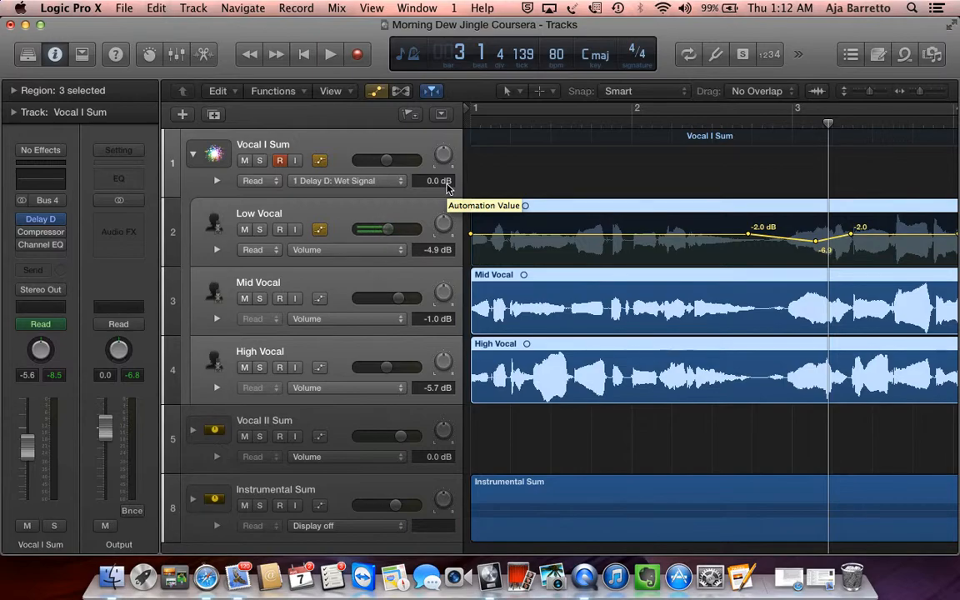
# Fade in the Vocal I Sum's delay wet signal from its minimum at bar 1 to -7.2 dB just before bar 2.
pyautogui.scroll(1, 629, 158)
pyautogui.click(626, 154)
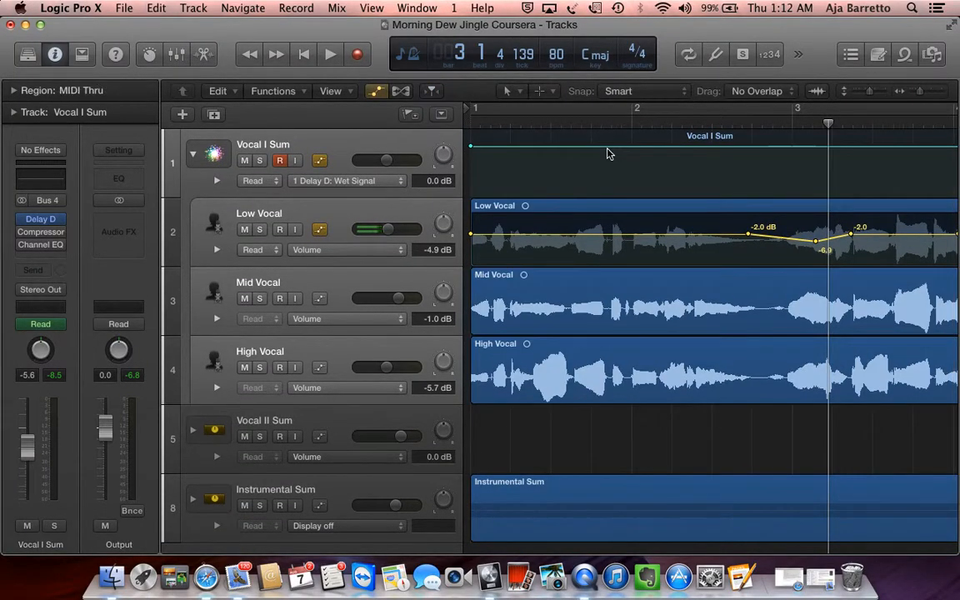
pyautogui.click(616, 147)
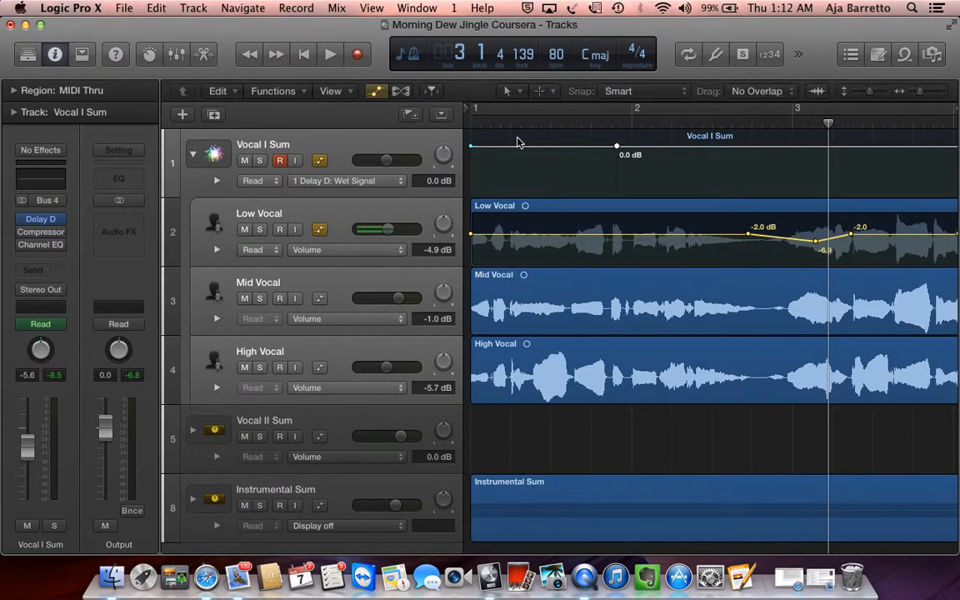
pyautogui.moveTo(471, 149); pyautogui.dragTo(472, 195)
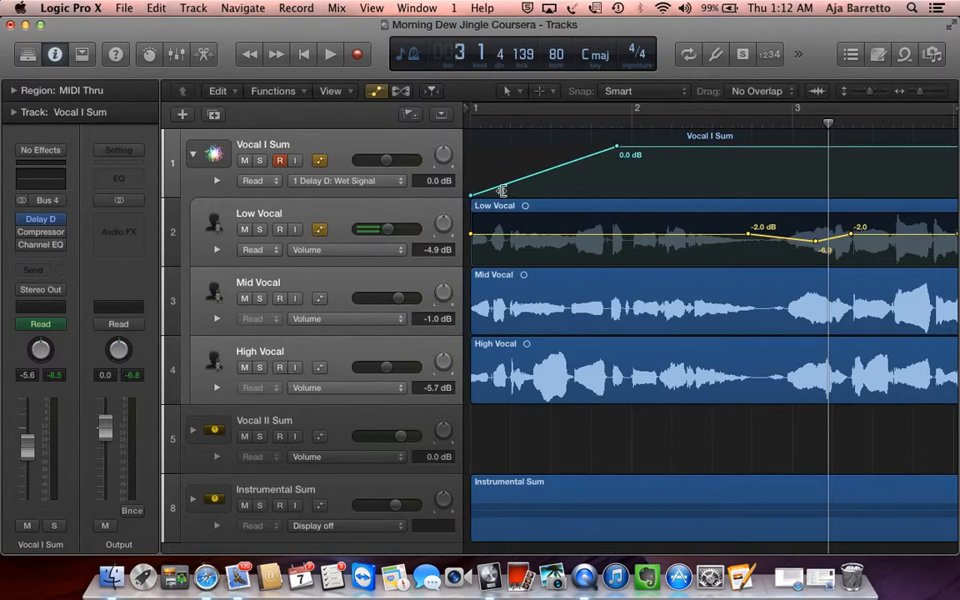
pyautogui.moveTo(617, 147); pyautogui.dragTo(616, 164)
# Fade out the Vocal I Sum's delay wet signal from -7.2 dB past the middle of bar 3 to mute just before bar 5.
pyautogui.hscroll(3, 759, 159)
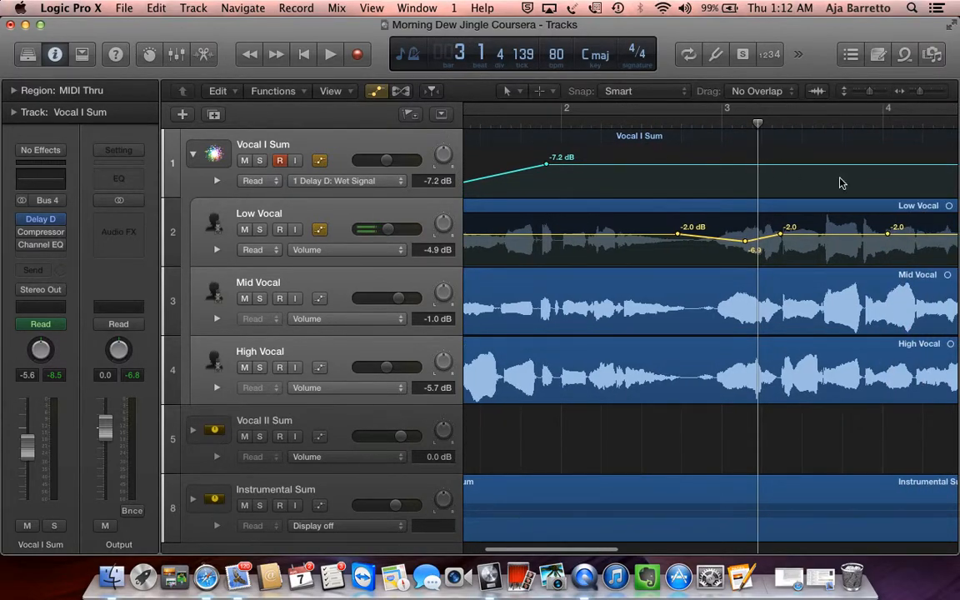
pyautogui.hscroll(2, 840, 182)
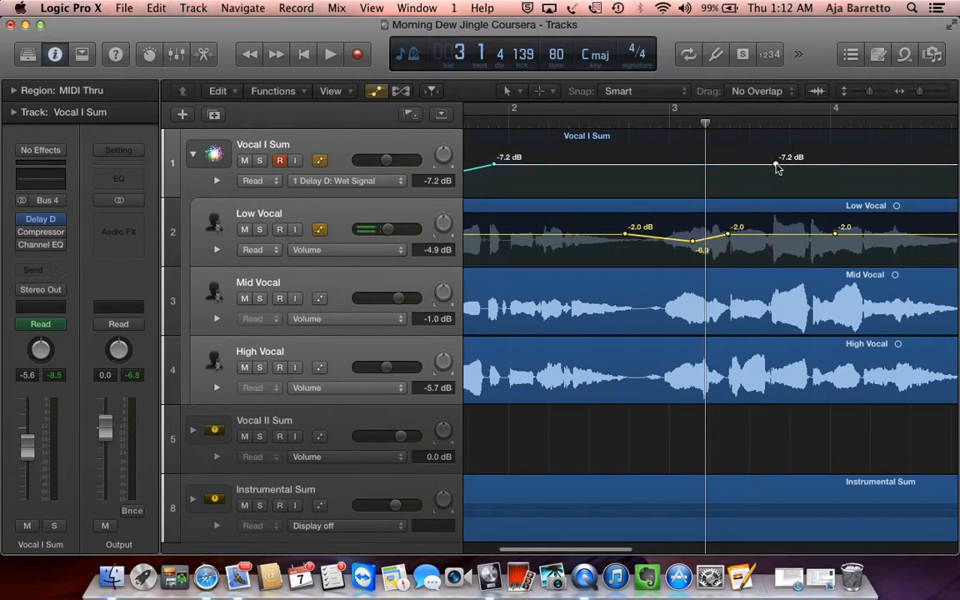
pyautogui.hscroll(4, 774, 167)
pyautogui.click(735, 165)
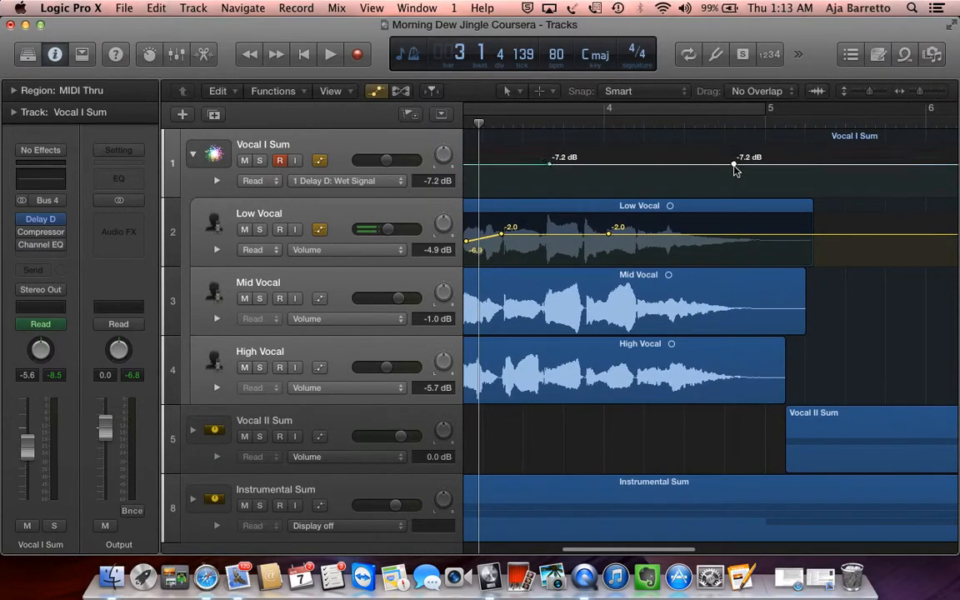
pyautogui.moveTo(734, 165); pyautogui.dragTo(733, 191)
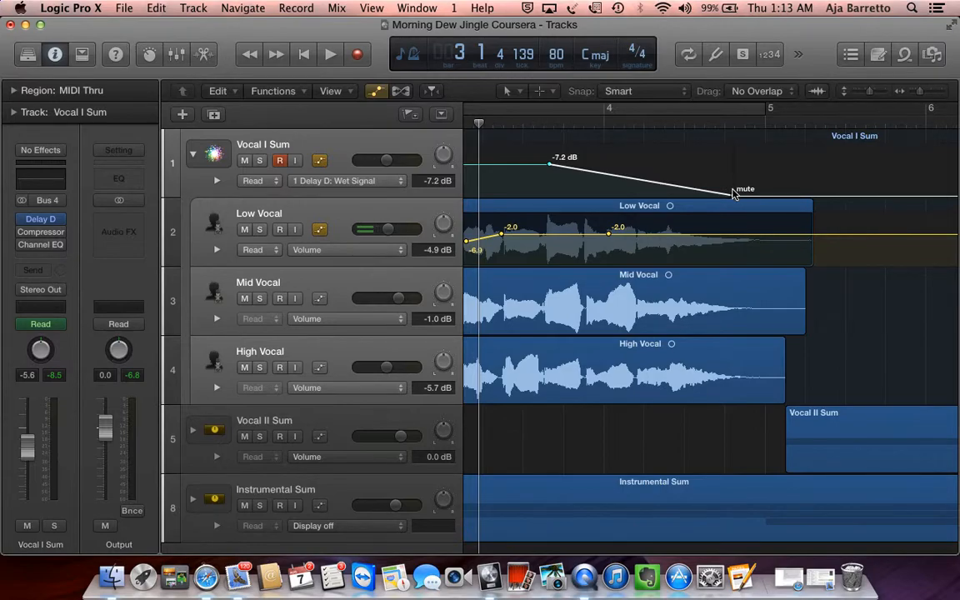
# Play the project from the beginning through the start of bar 5 to hear the delay automation, and stop playback.
pyautogui.press('Return')
pyautogui.press('space')
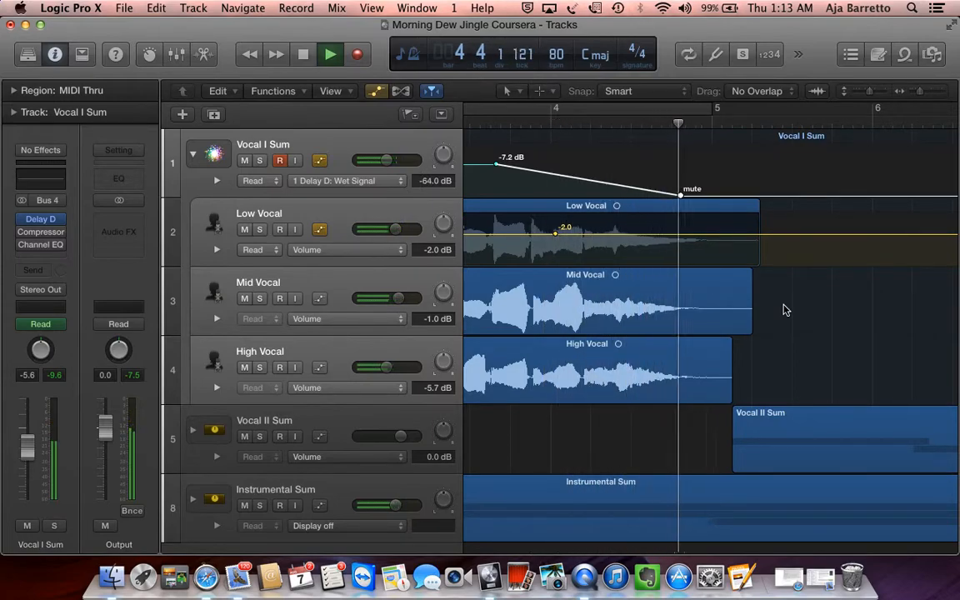
pyautogui.press('space')
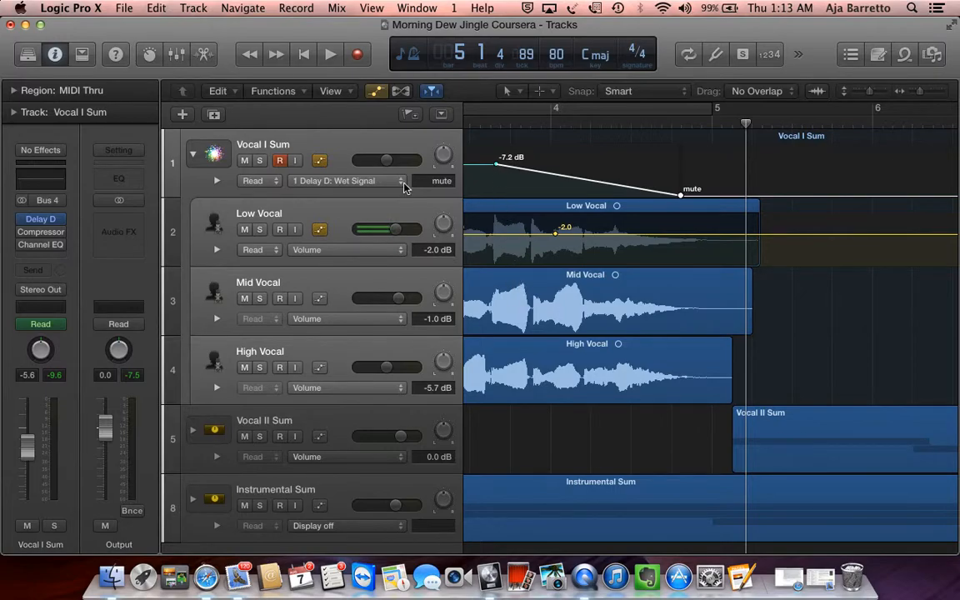
# Examine which automation parameters the Vocal I Sum track offers, including those of its Compressor, keeping Wet Signal selected.
pyautogui.click(328, 184)
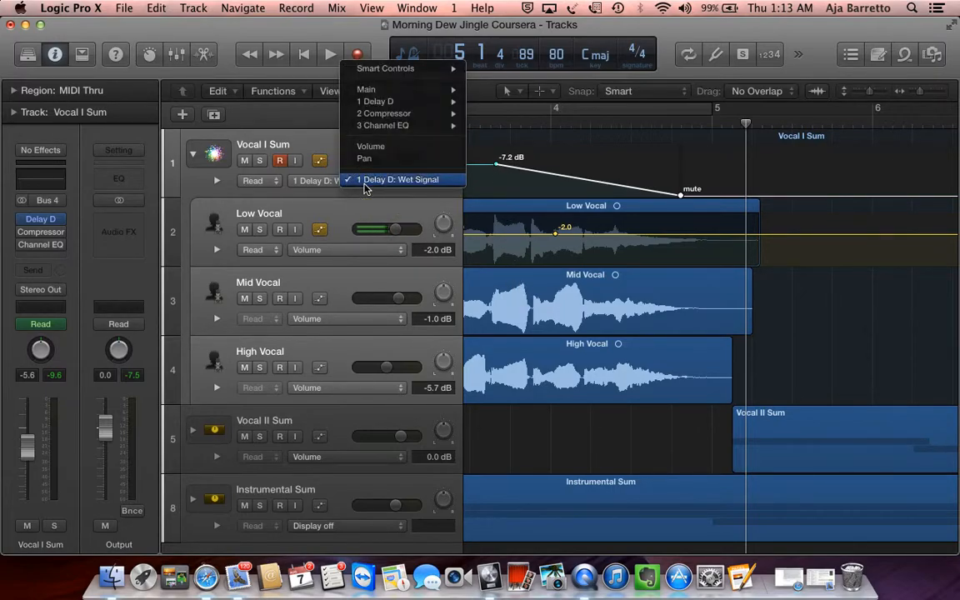
pyautogui.click(319, 185)
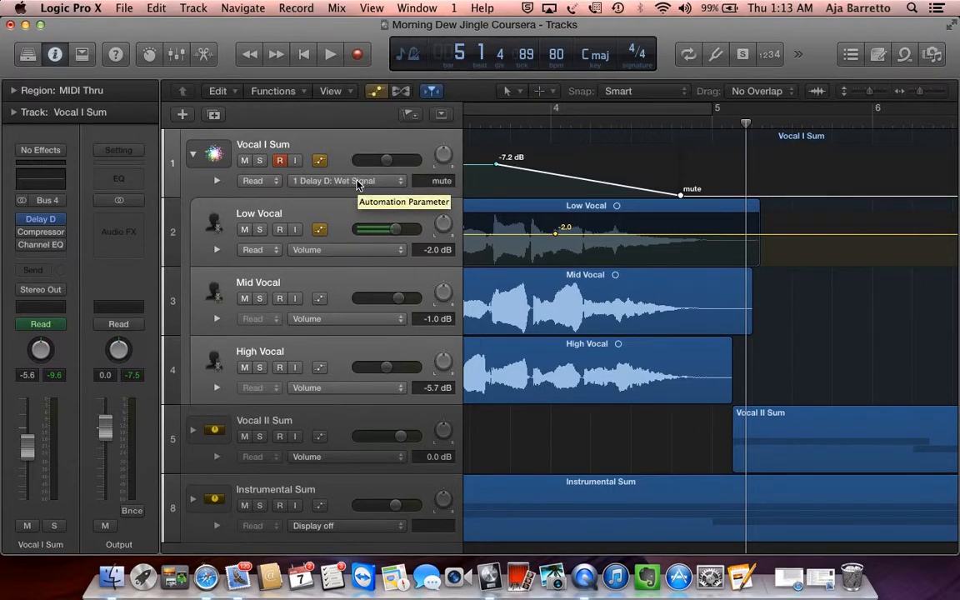
pyautogui.click(356, 181)
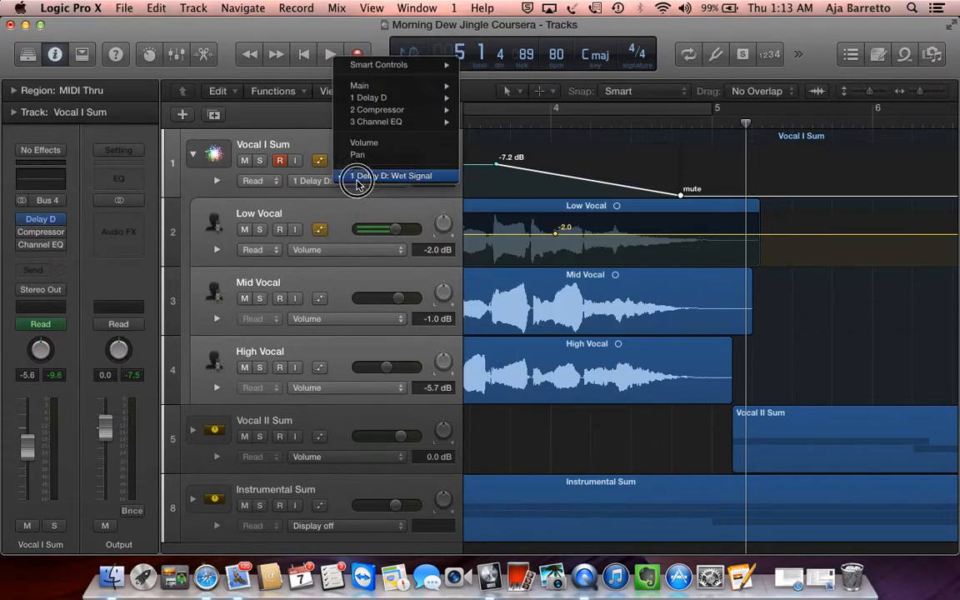
pyautogui.moveTo(392, 109)
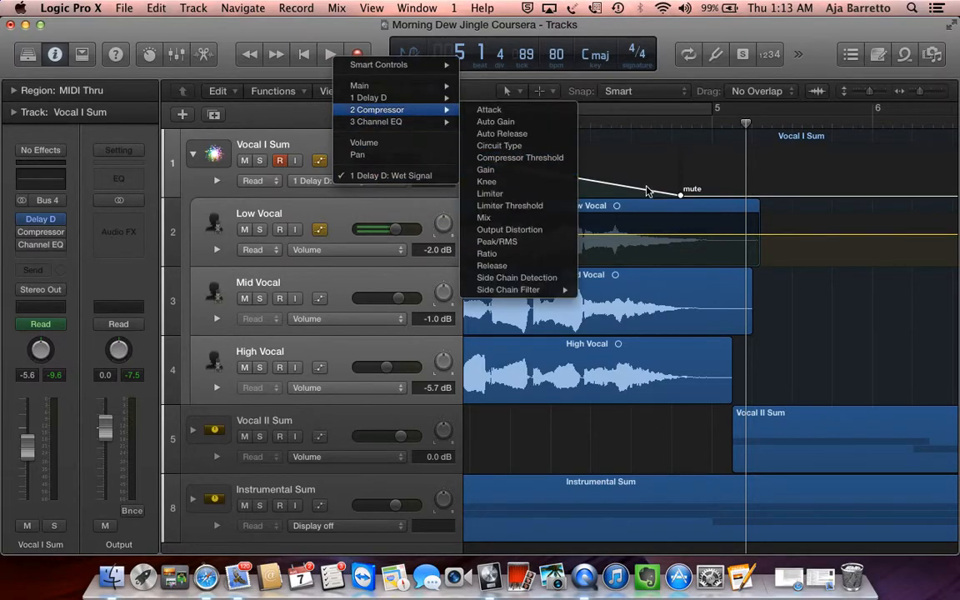
pyautogui.click(583, 171)
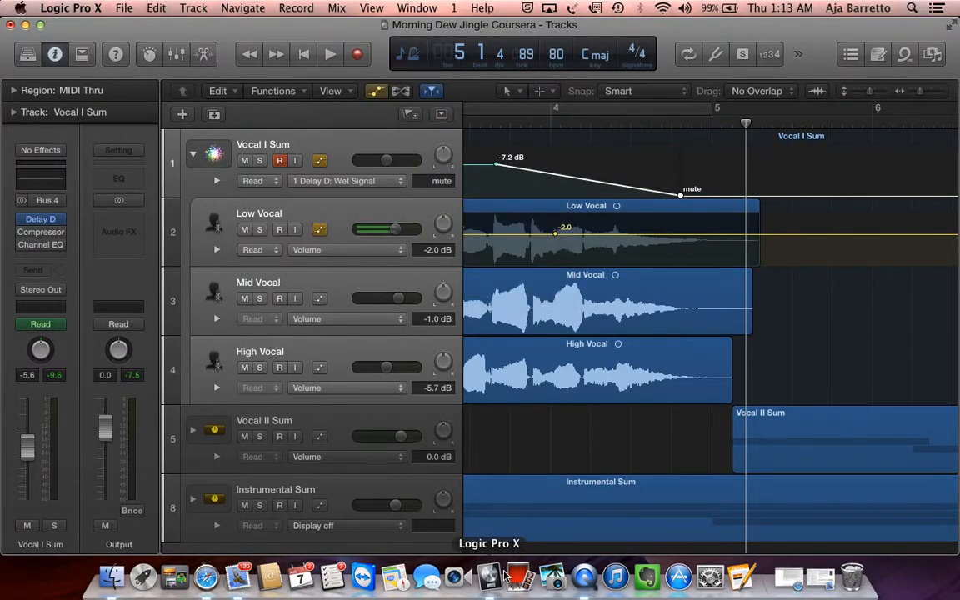